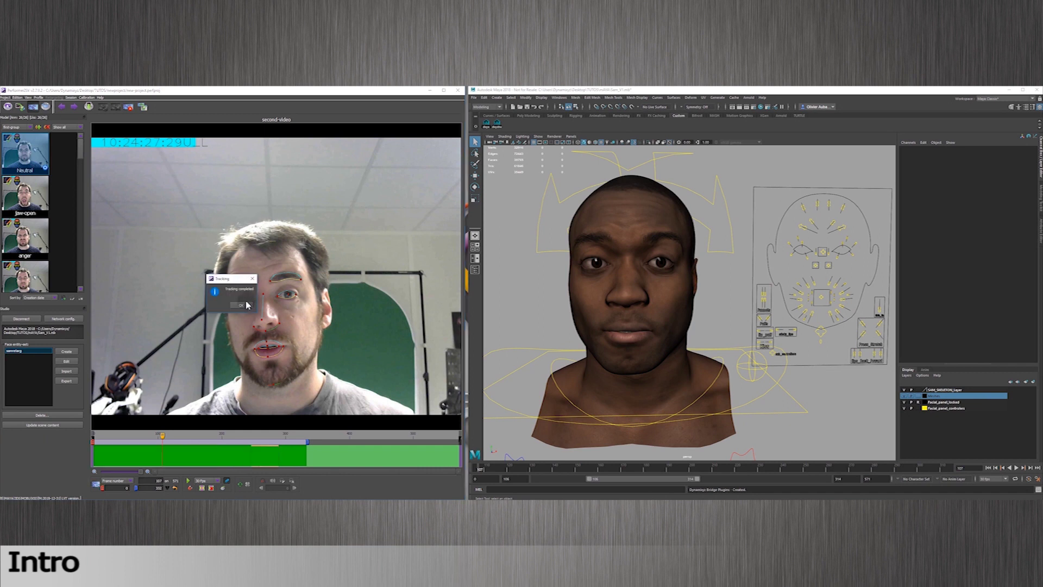
- Accept the completed tracking, scrub ahead, and play back the tracked performance
click(245, 304)
mouse_move(246, 434)
mouse_down()
mouse_move(280, 442)
mouse_move(250, 447)
mouse_move(259, 440)
mouse_up()
key(space)
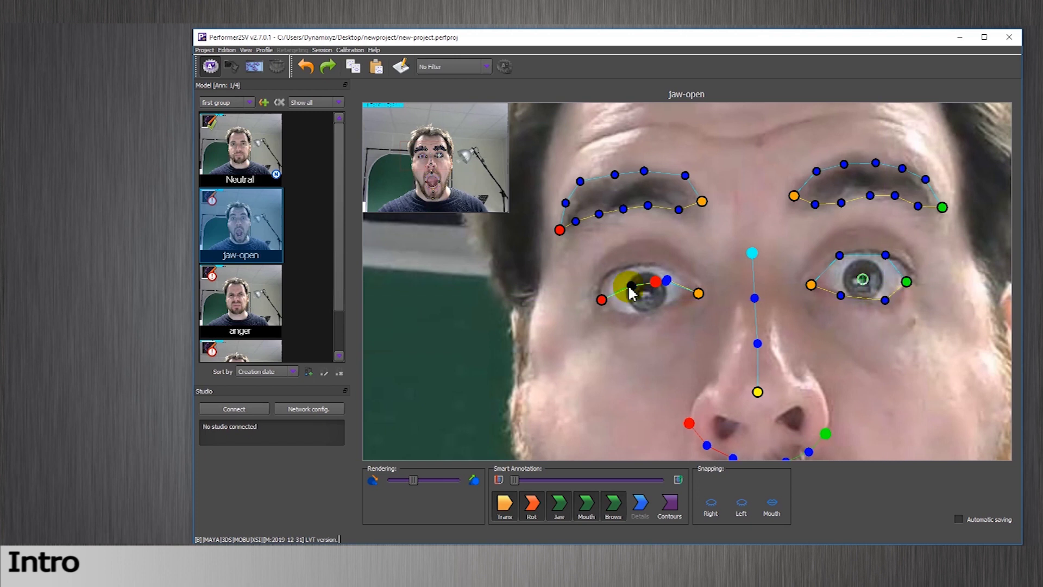
- Show the Neutral and 00000245 training poses and inspect the lip_press_stretch_DL controller in Maya
scroll(757, 193, down, 3)
scroll(818, 262, down, 3)
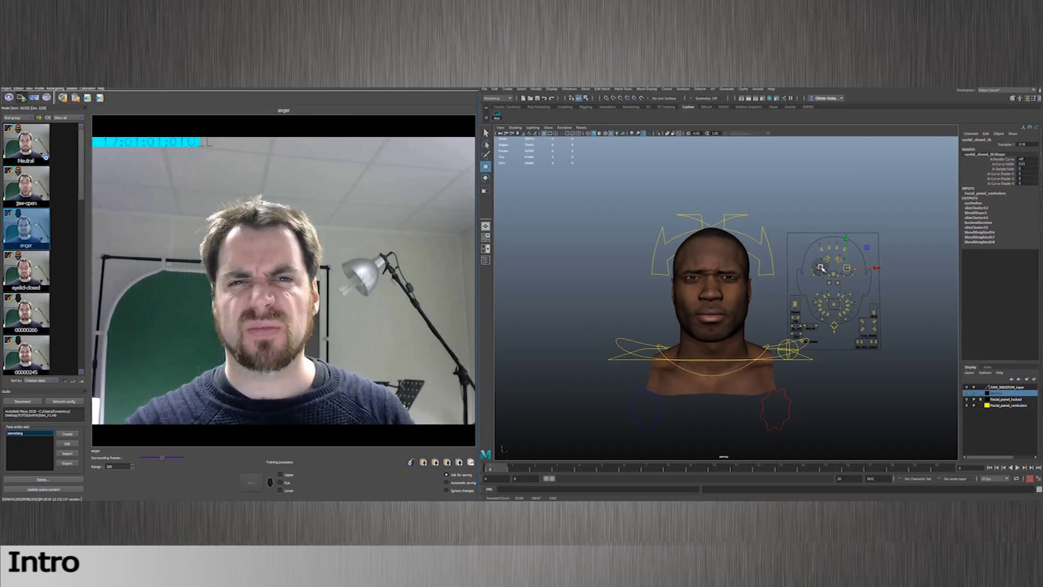
click(38, 149)
click(23, 345)
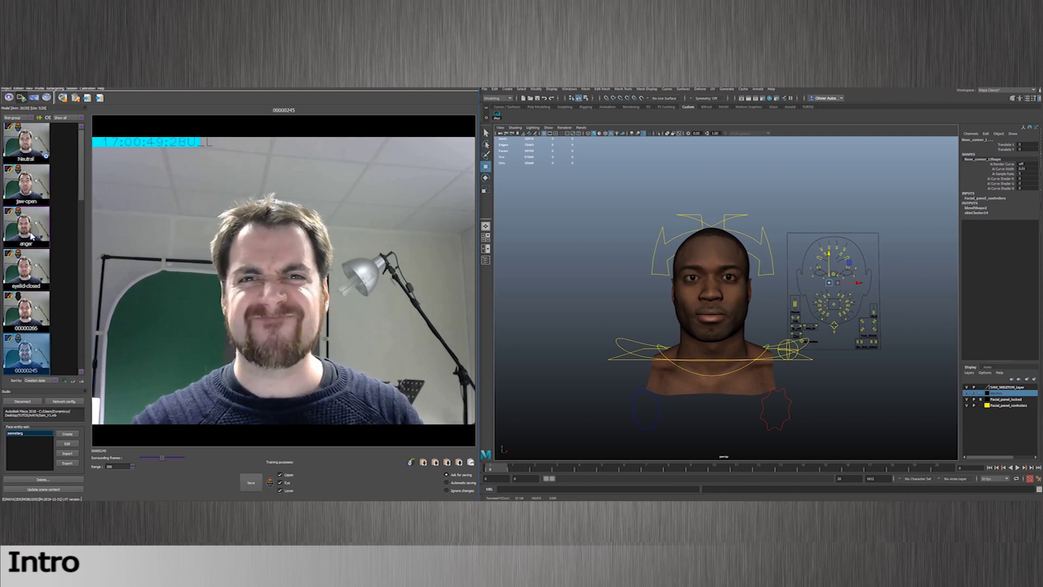
click(820, 300)
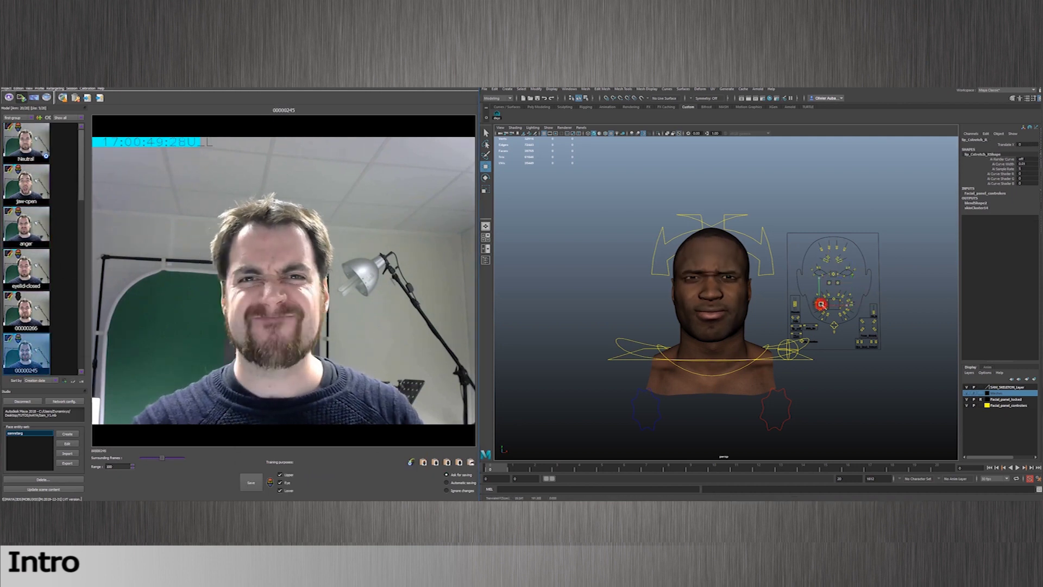
scroll(848, 304, up, 2)
click(919, 337)
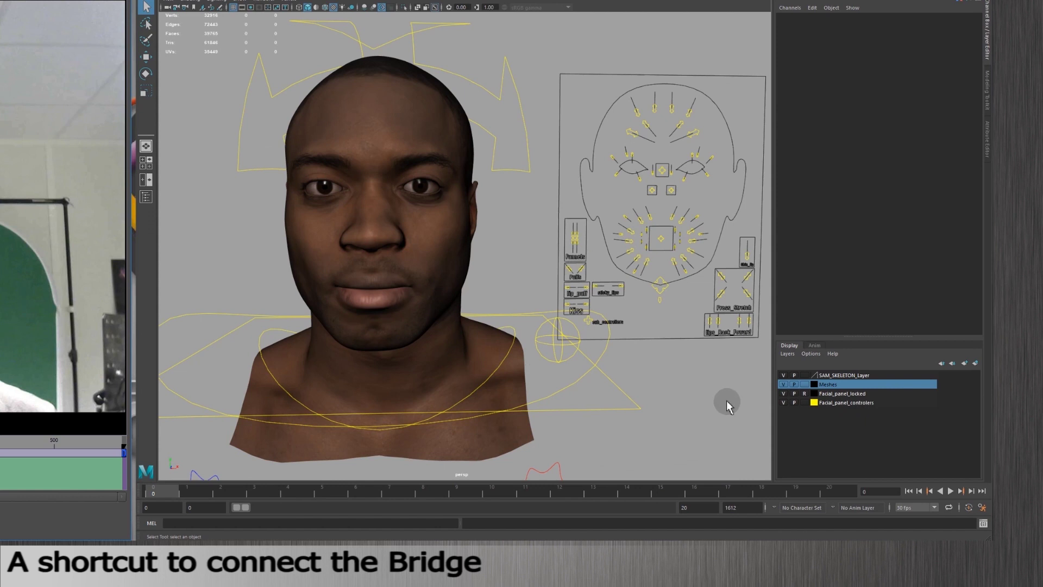
- Save the dxyzBridge MEL command from the Script Editor to the shelf and launch the Bridge from it
click(983, 523)
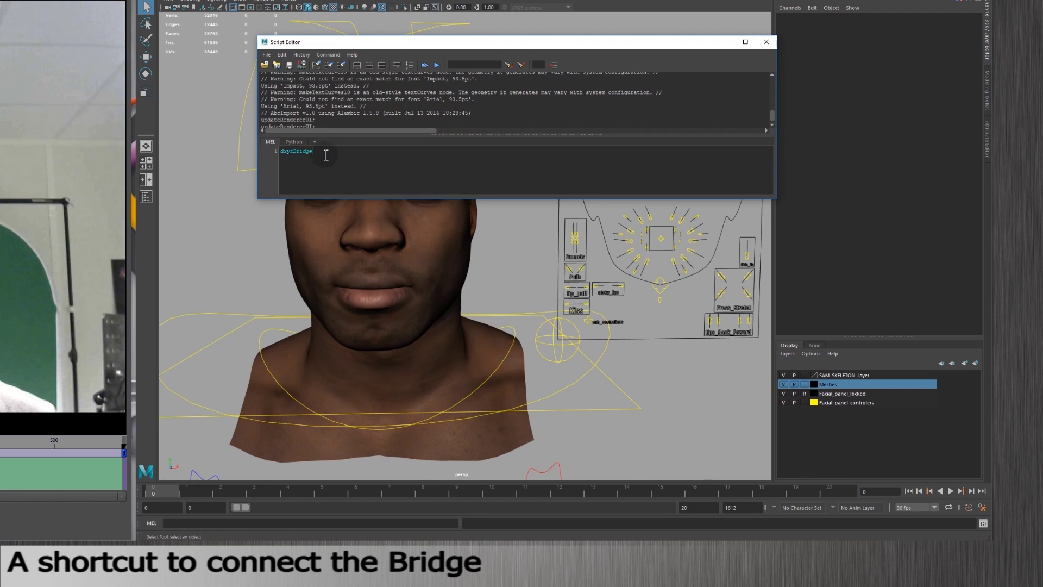
drag(325, 152, 286, 155)
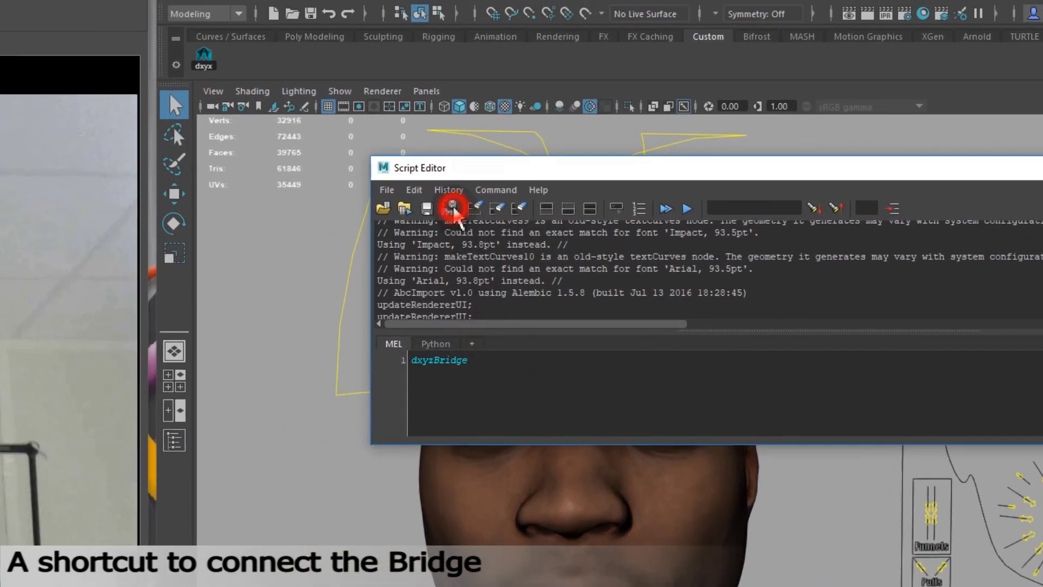
click(450, 210)
click(285, 482)
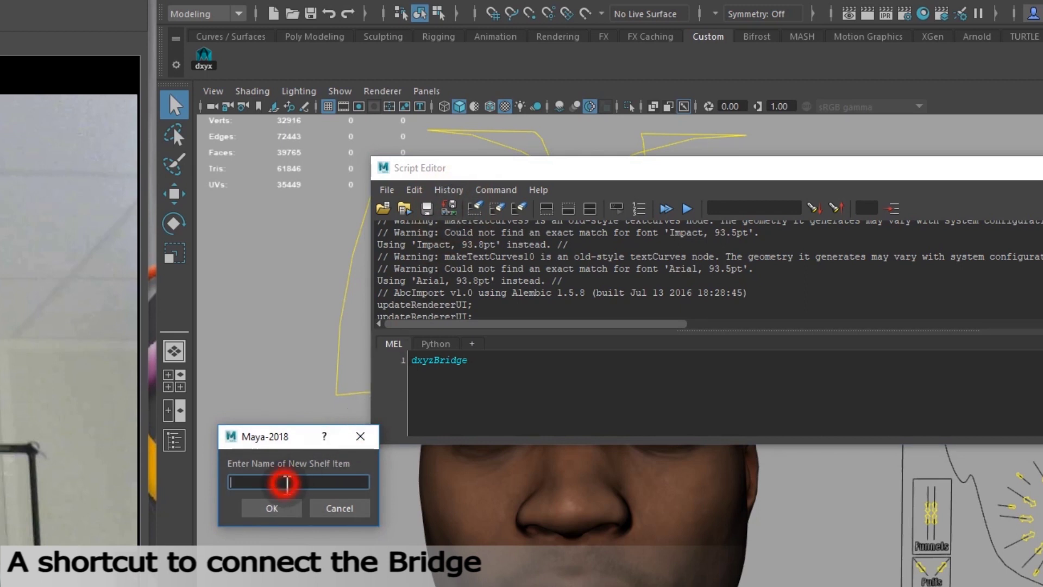
click(277, 510)
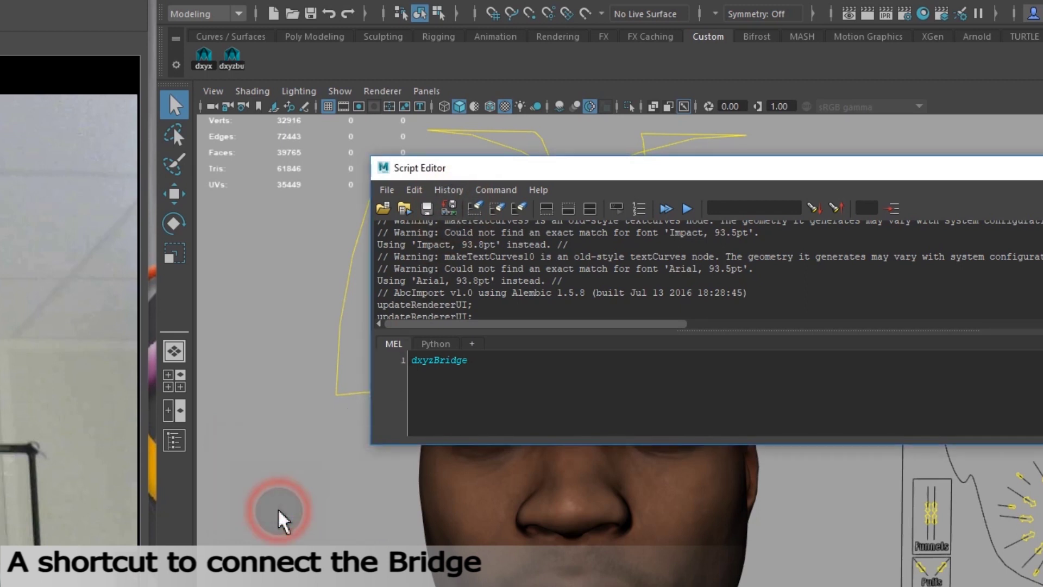
click(232, 54)
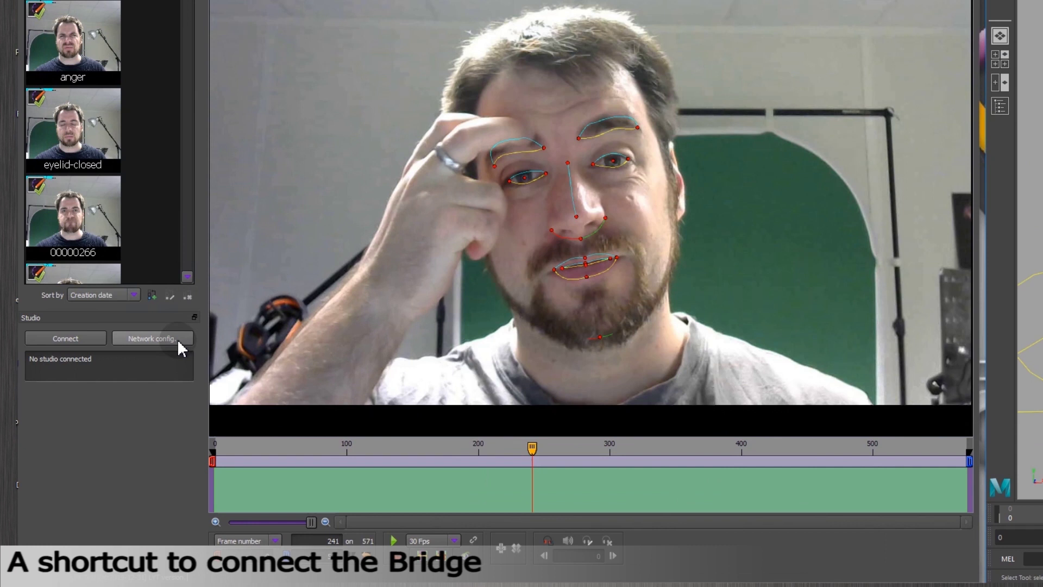
- Show Network config. with IP 127.0.0.1 and port 2364, and move the Bridge window left
click(178, 342)
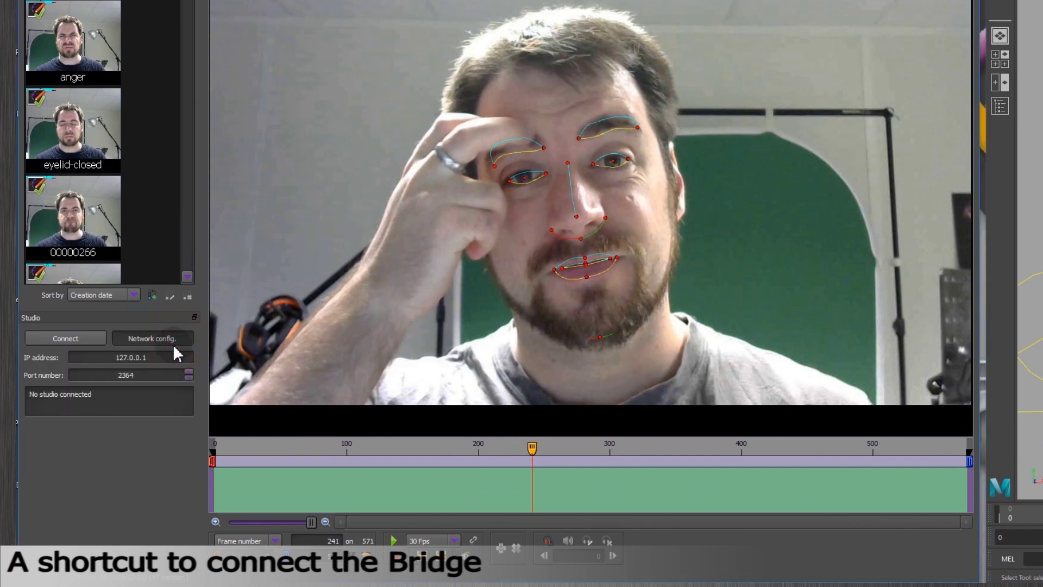
click(164, 357)
drag(664, 128, 275, 269)
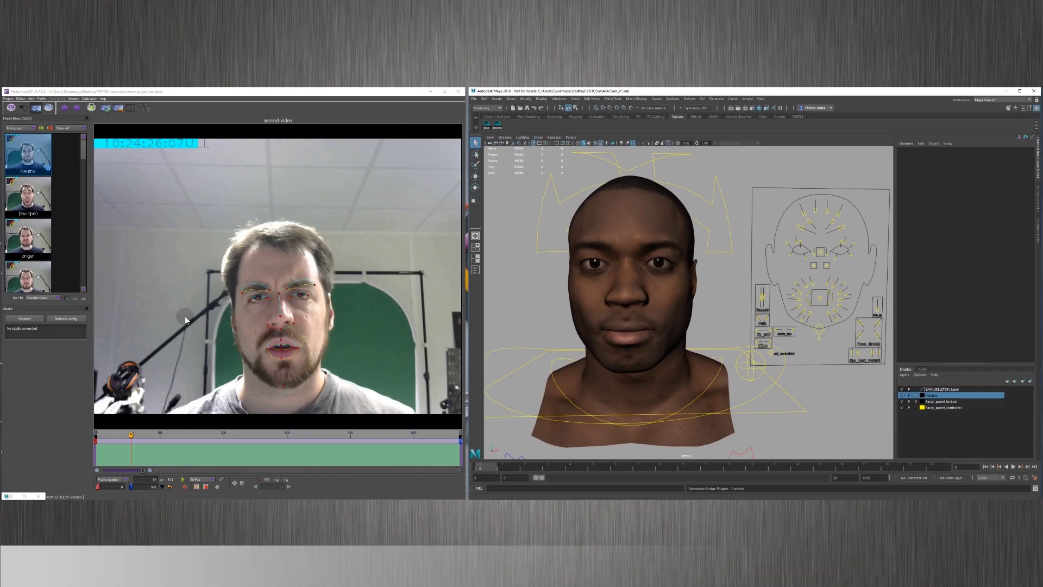
- Connect Performer to the Maya studio and solve the tracked range onto the head rig
click(35, 318)
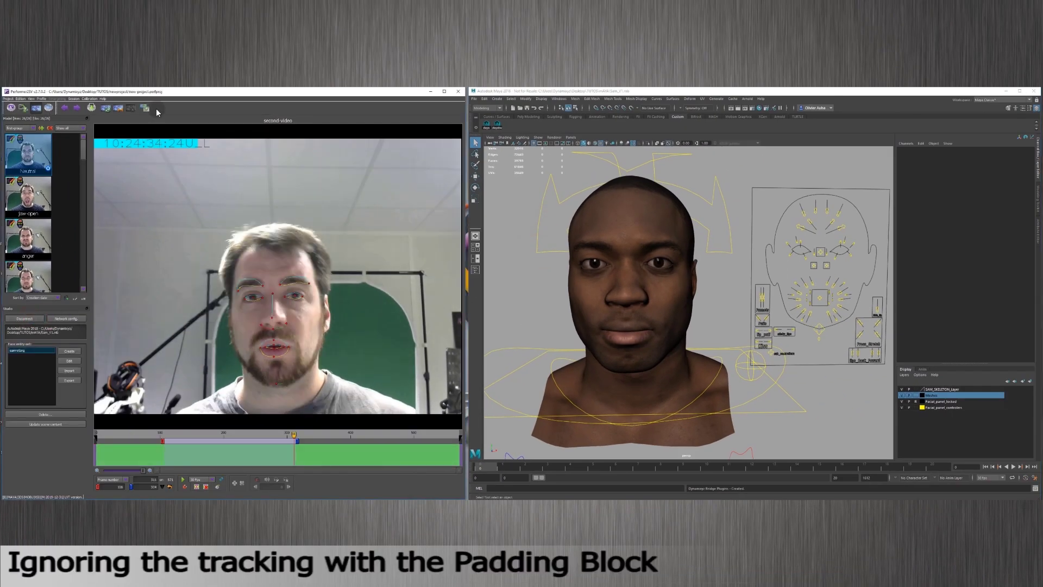
click(149, 107)
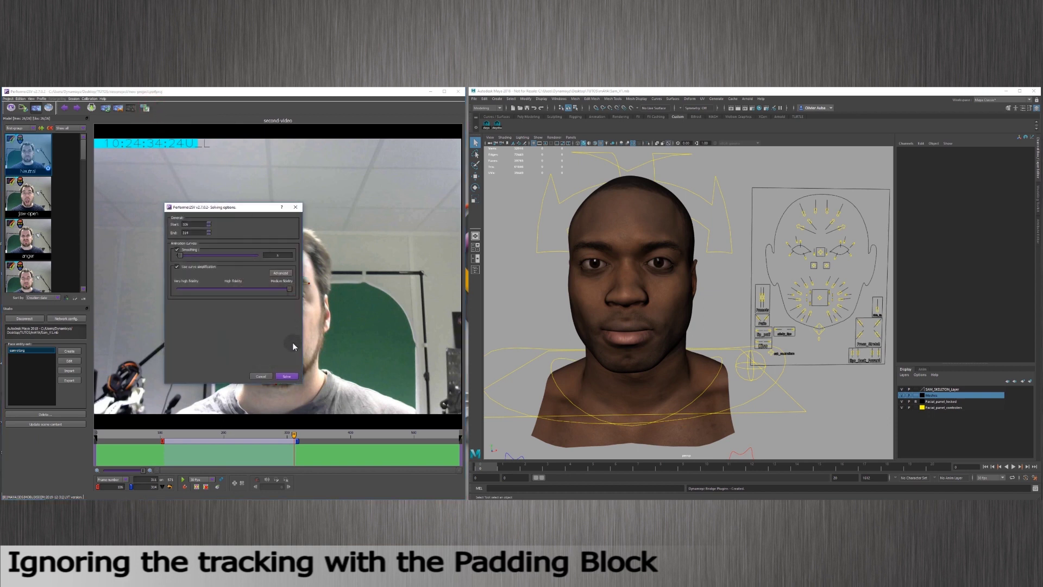
click(287, 376)
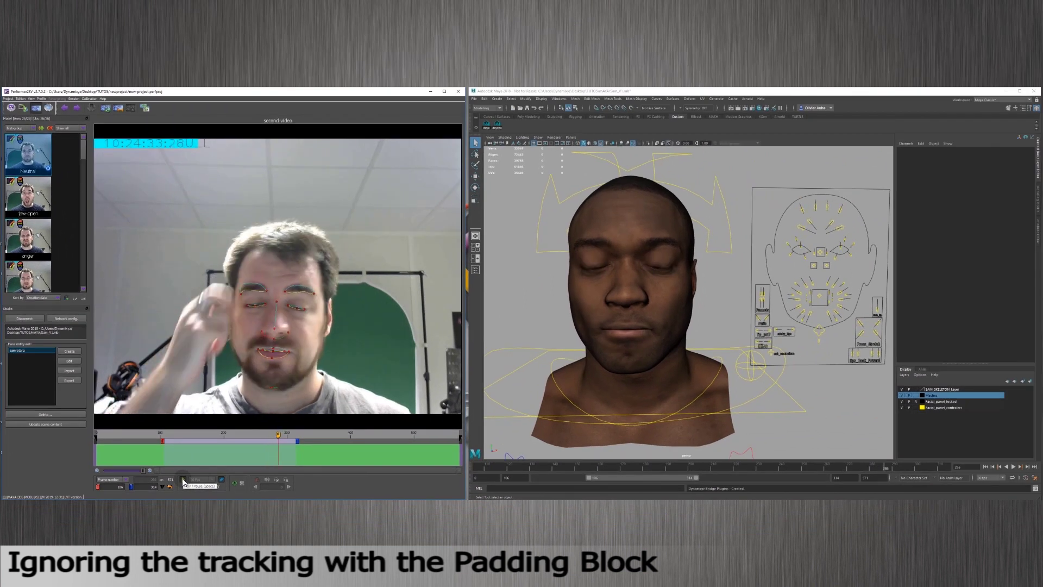
- Play the retargeted animation and scrub back to frame 246 where the hand appears
click(183, 480)
mouse_move(256, 438)
mouse_down()
mouse_move(260, 422)
mouse_move(257, 432)
mouse_up()
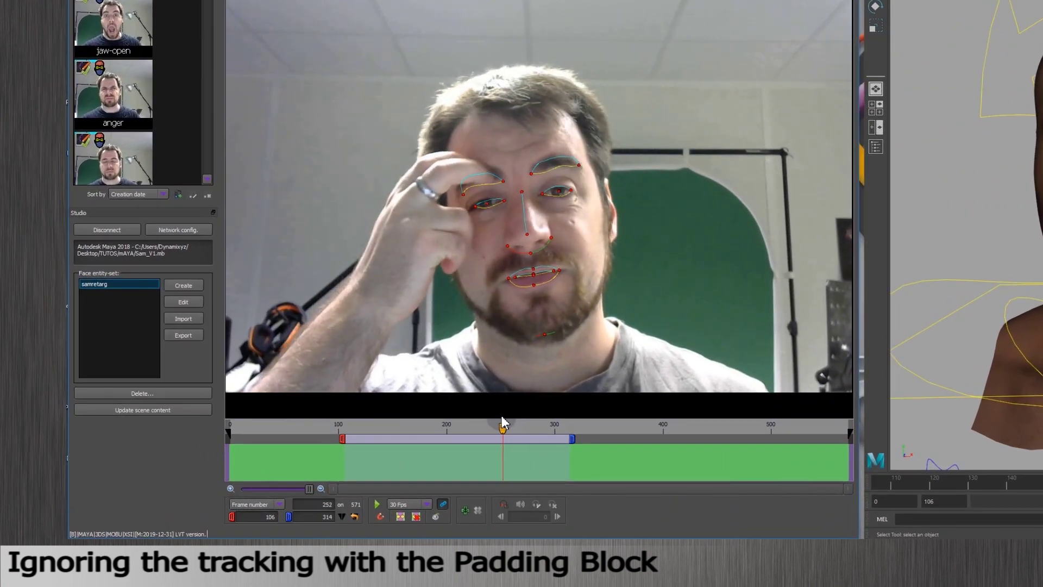
drag(503, 424, 497, 423)
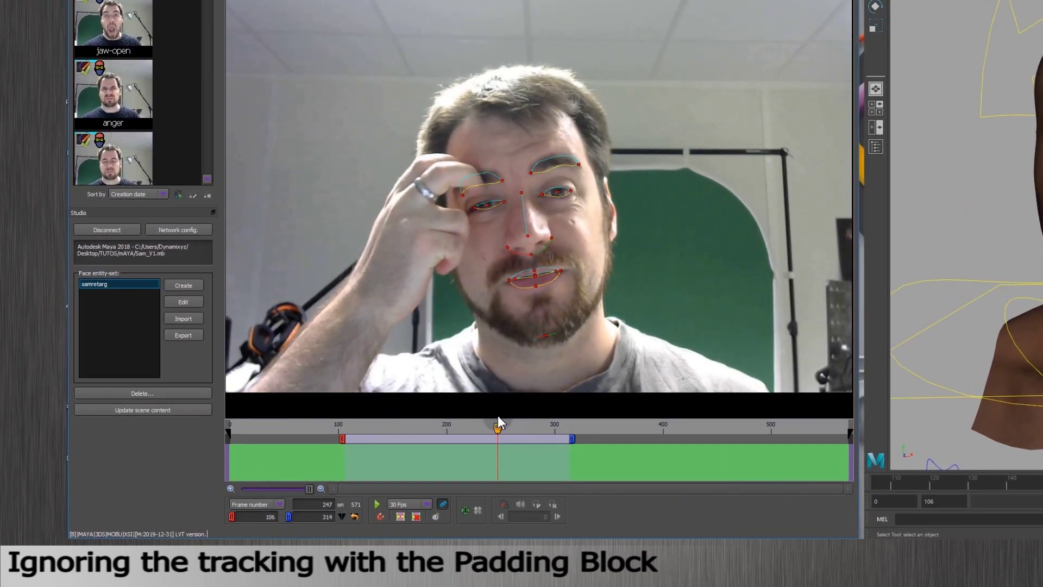
- Set the marked range's start and end frames to 246 and 289
drag(344, 445, 494, 437)
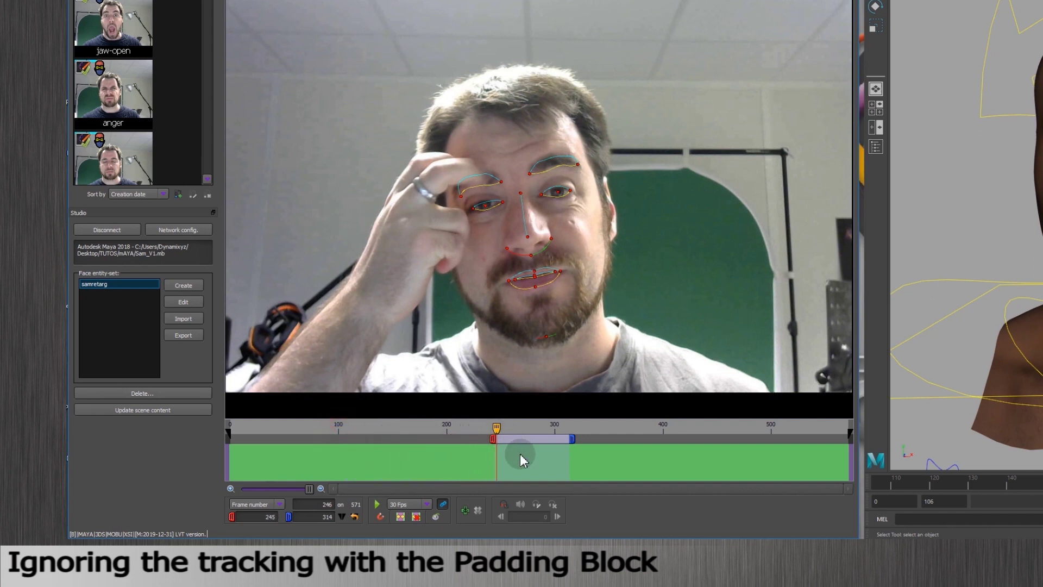
double_click(322, 504)
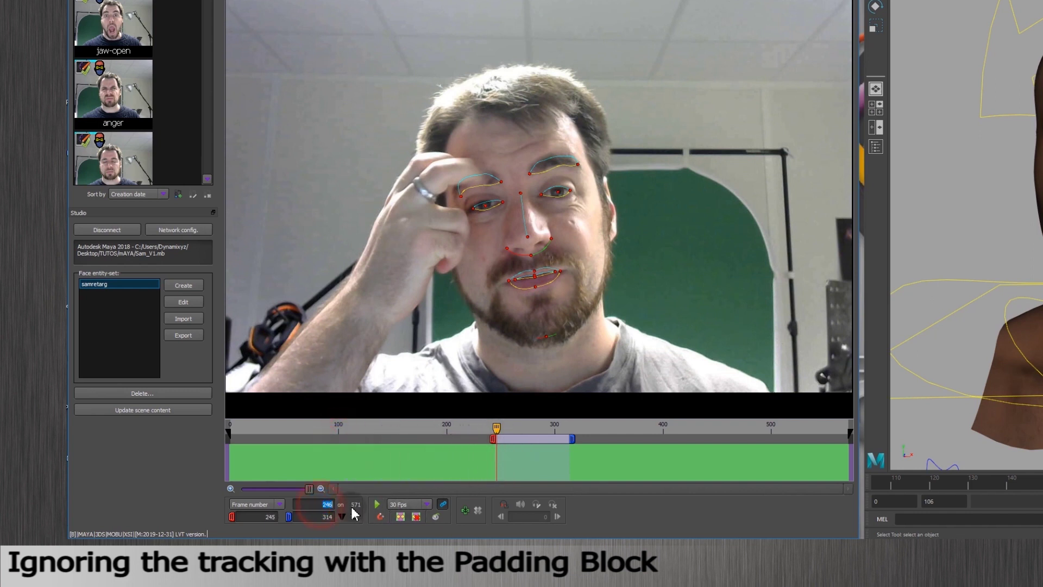
double_click(272, 516)
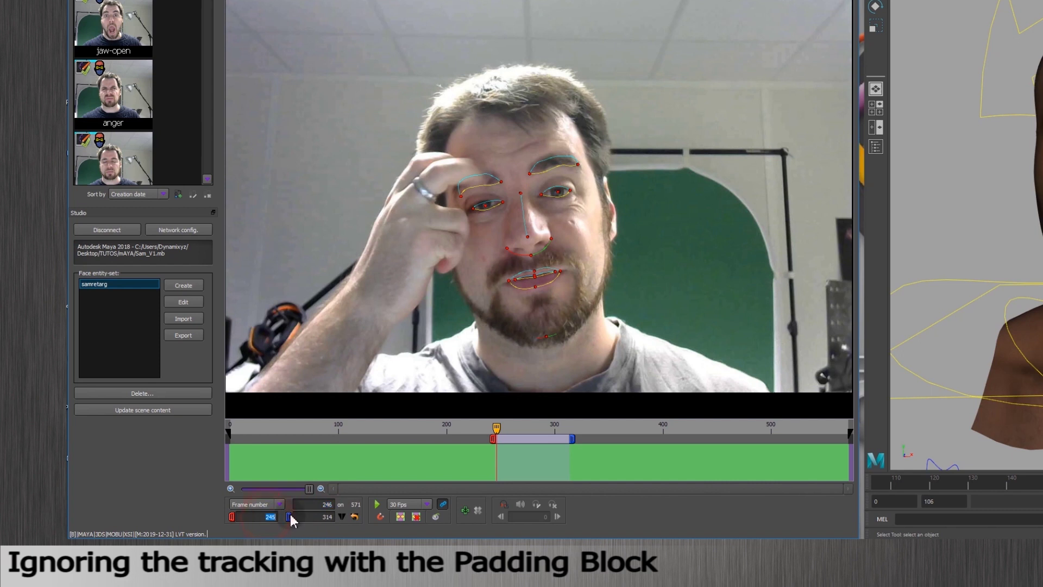
drag(496, 429, 546, 428)
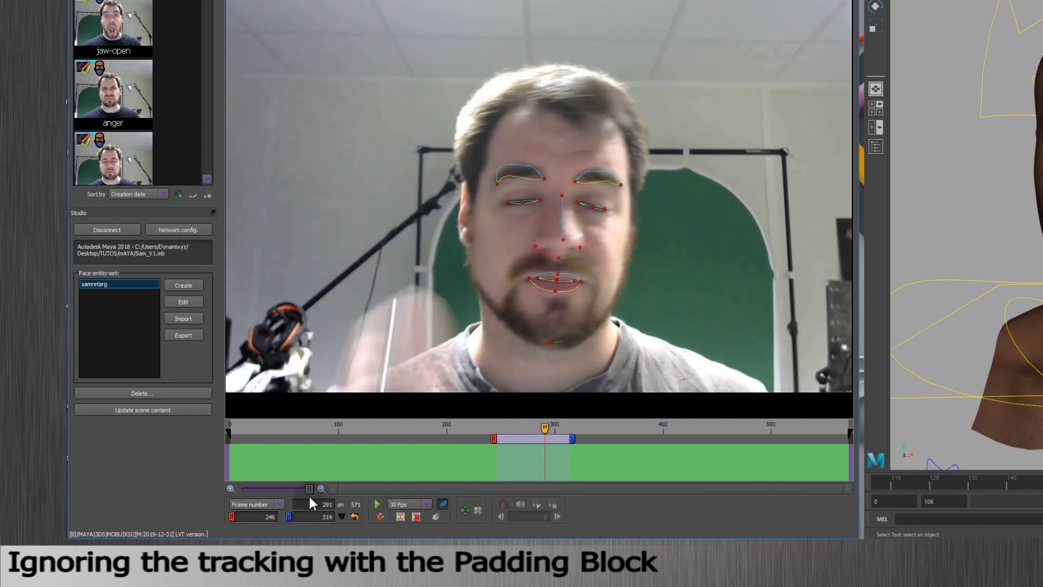
double_click(318, 503)
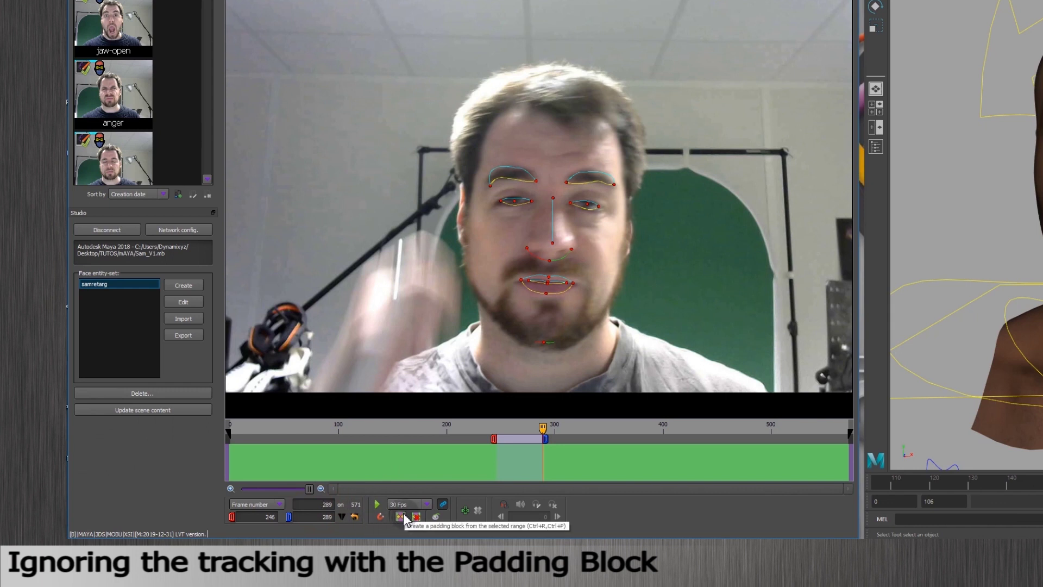
- Turn frames 246–289 into a padding block and widen the range to frames 177–325
click(402, 516)
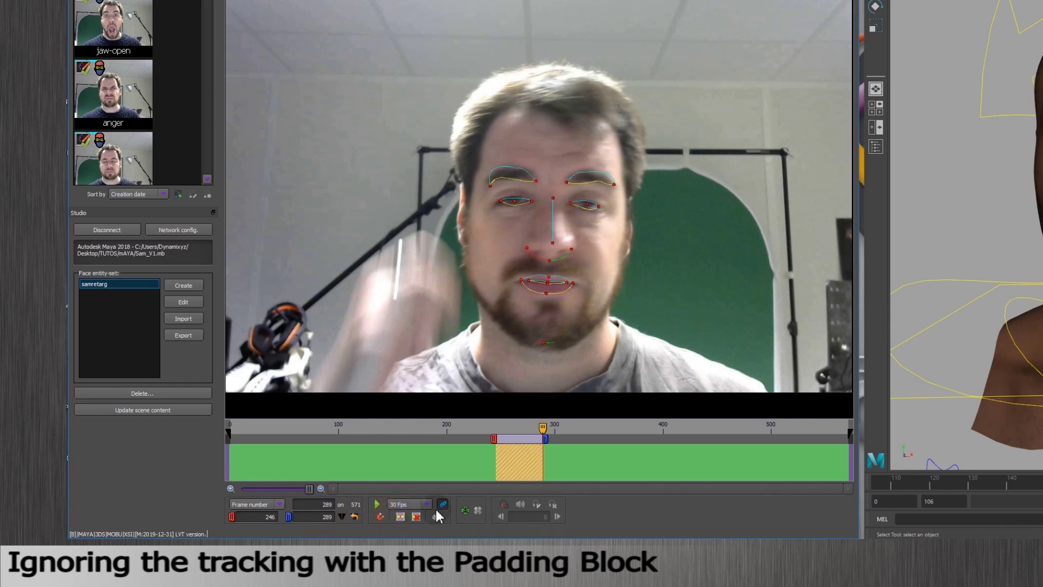
drag(493, 438, 419, 443)
drag(545, 438, 592, 439)
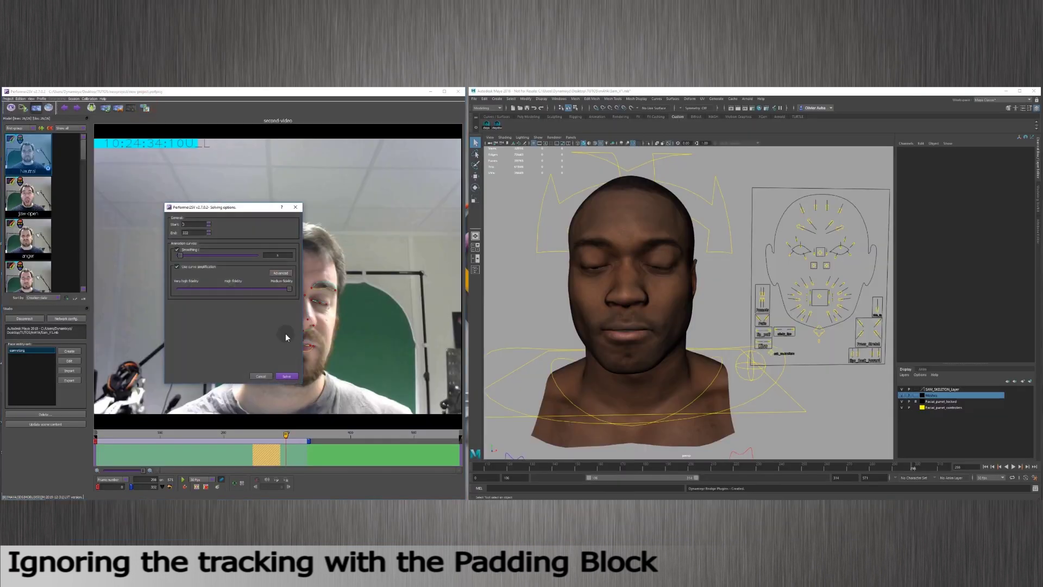
- Re-solve the widened range and review the frames in and after the padding block
click(284, 375)
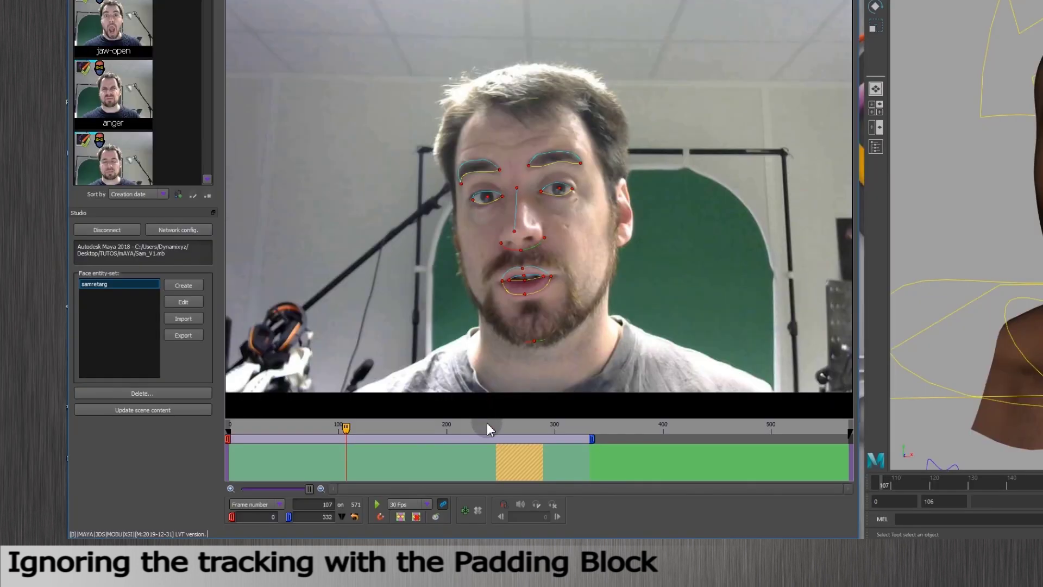
mouse_move(491, 430)
mouse_down()
mouse_move(566, 433)
mouse_move(489, 433)
mouse_up()
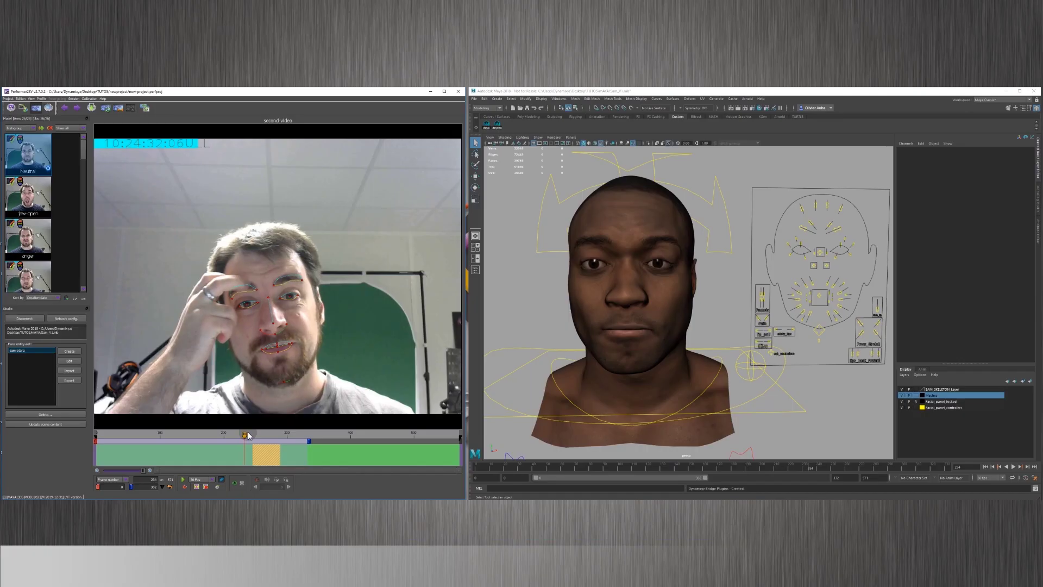
mouse_move(248, 435)
mouse_down()
mouse_move(283, 437)
mouse_move(236, 434)
mouse_move(252, 434)
mouse_up()
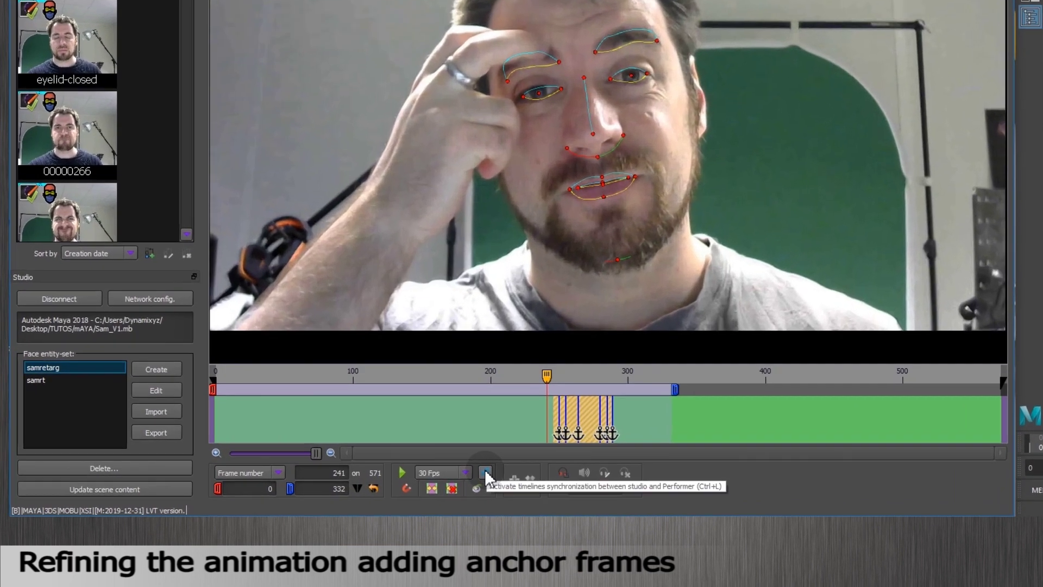
- Enable timeline sync and go to frame 255 where the eyes close
click(486, 474)
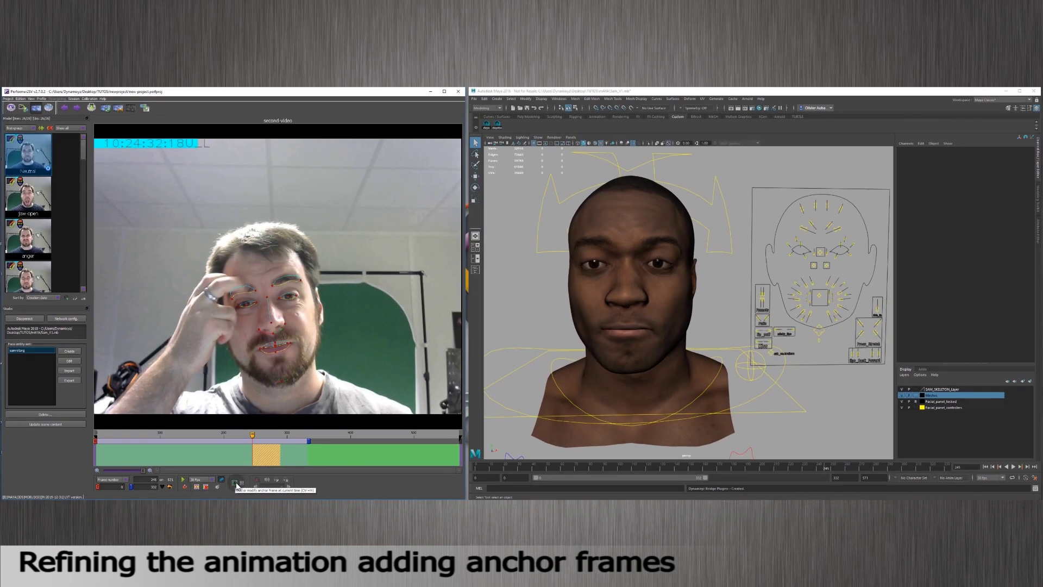
click(257, 435)
drag(258, 435, 260, 430)
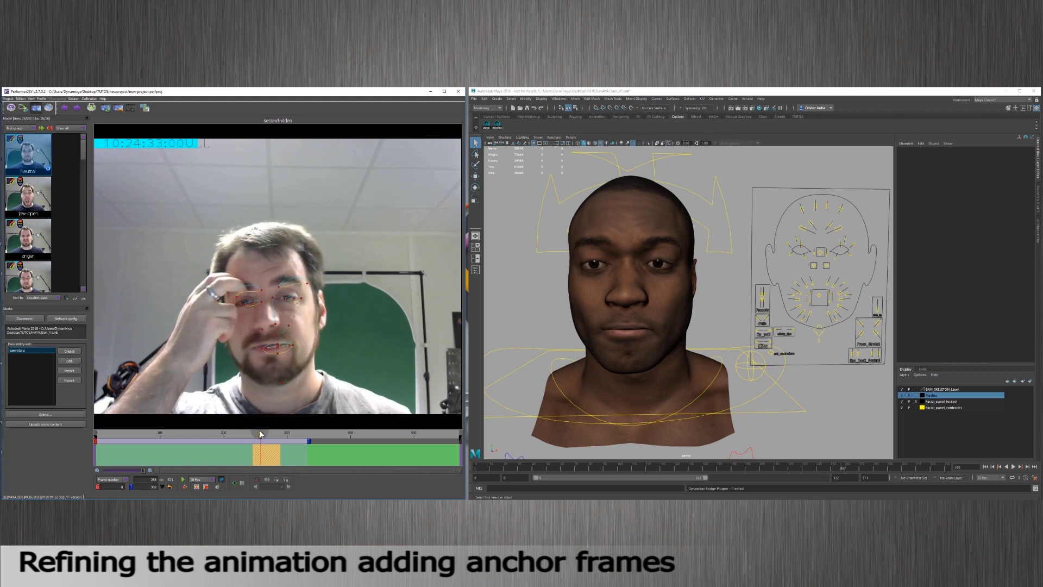
- Pull both eyelid controls down in Maya to close the eyes, then add an anchor frame
click(801, 244)
click(799, 245)
click(841, 245)
click(477, 175)
drag(801, 205, 802, 217)
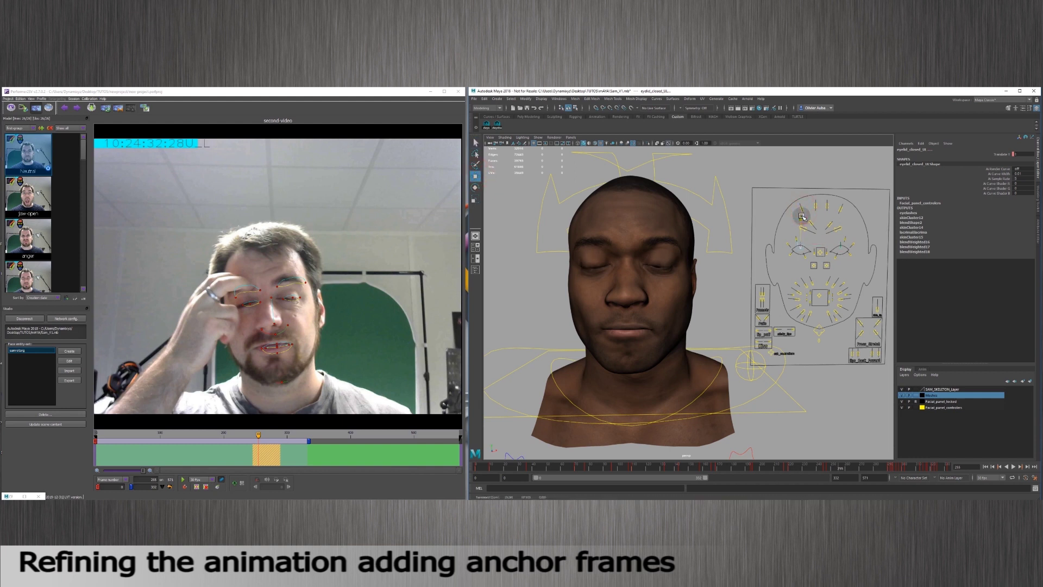
click(235, 483)
- Scrub between frames 250 and 265 to check the anchored closed-eye pose
click(256, 437)
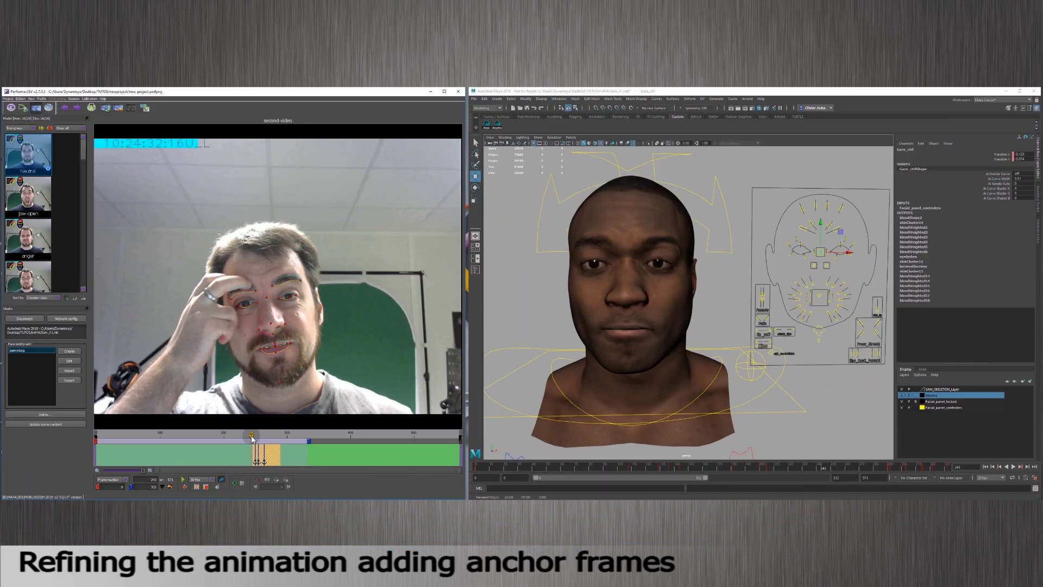
click(519, 356)
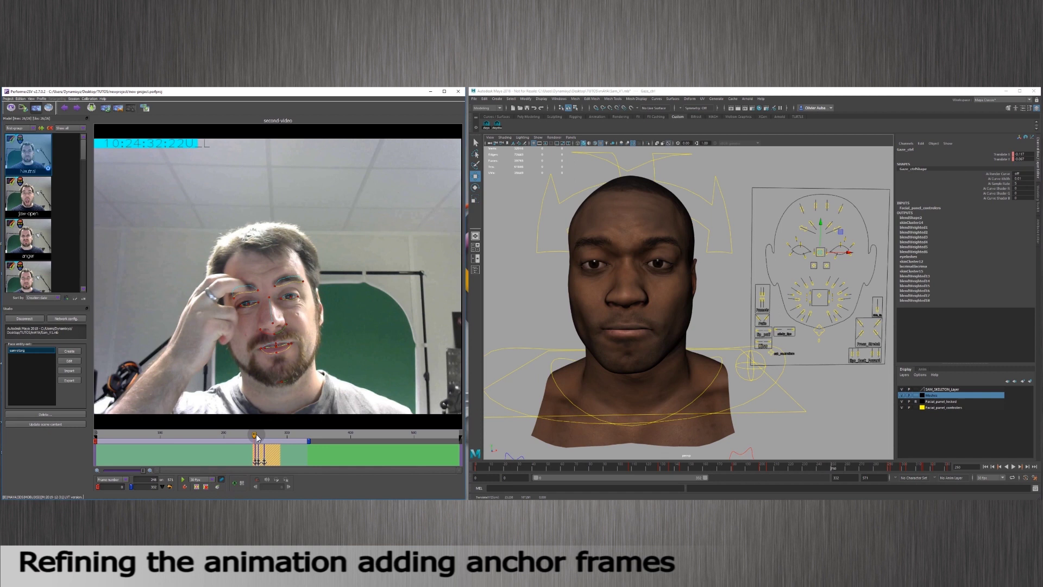
drag(261, 436, 265, 436)
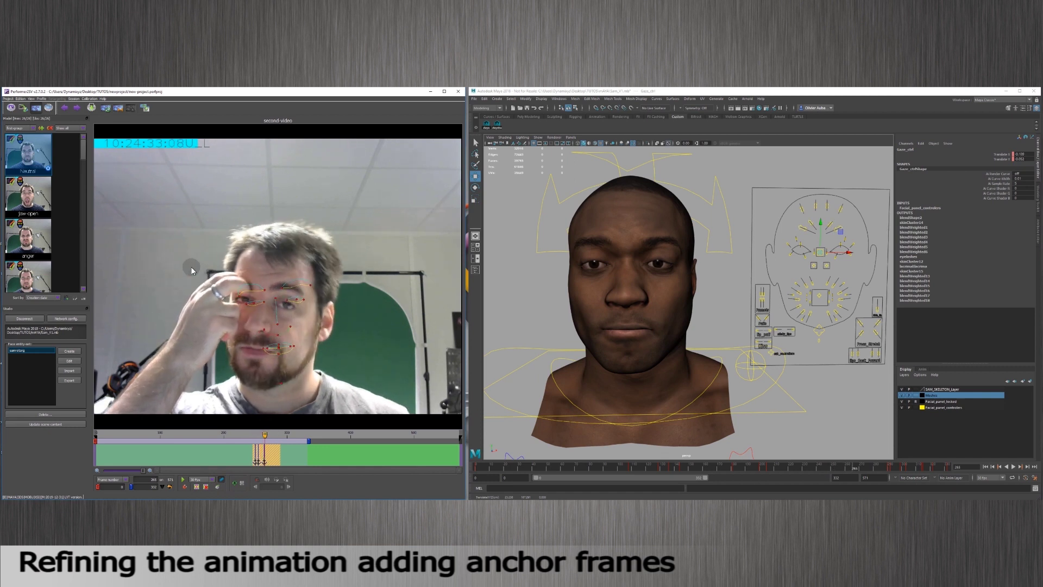
- Re-solve the animation with the new anchor from Solving options
click(145, 108)
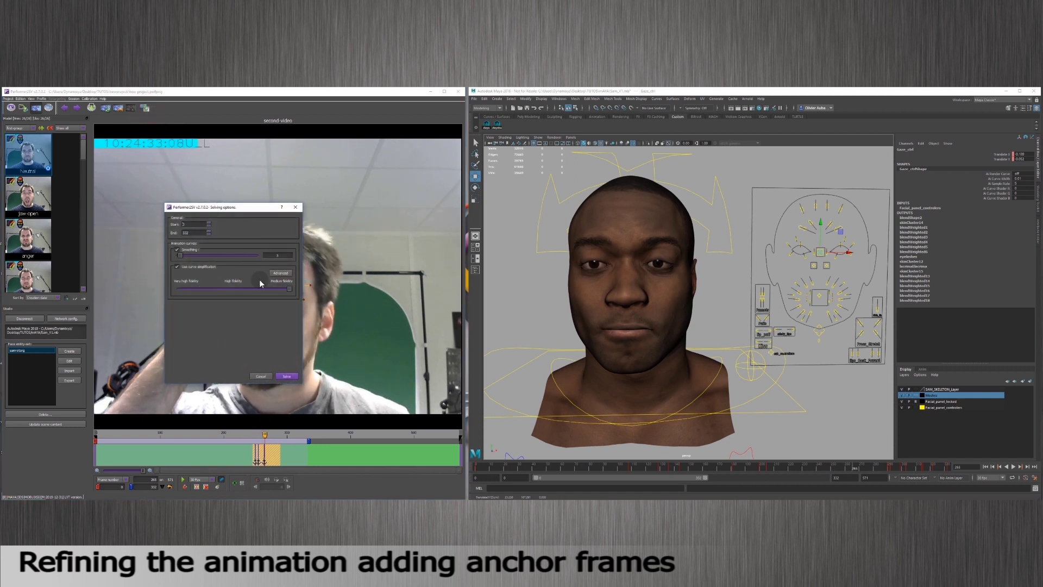
click(283, 376)
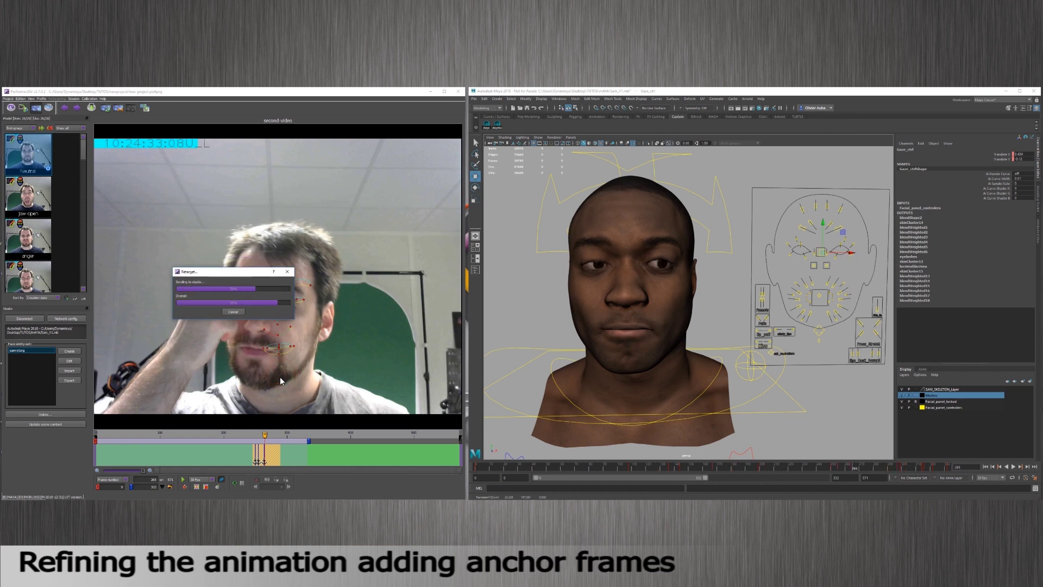
click(242, 305)
- Add a second anchor frame around frame 285 and let it re-solve
mouse_move(264, 435)
mouse_down()
mouse_move(252, 437)
mouse_move(277, 434)
mouse_up()
click(233, 484)
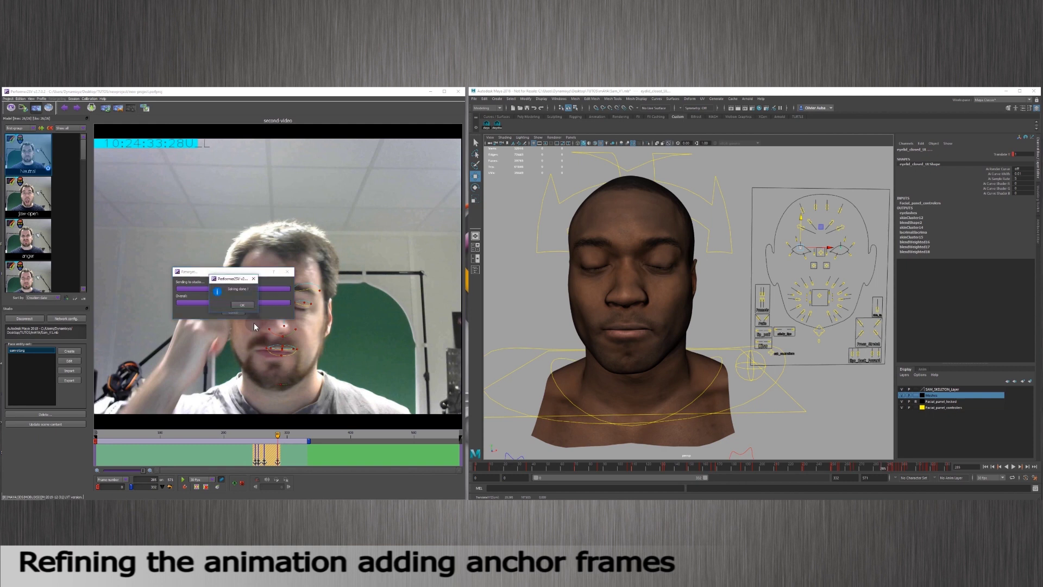
click(242, 305)
drag(278, 434, 283, 436)
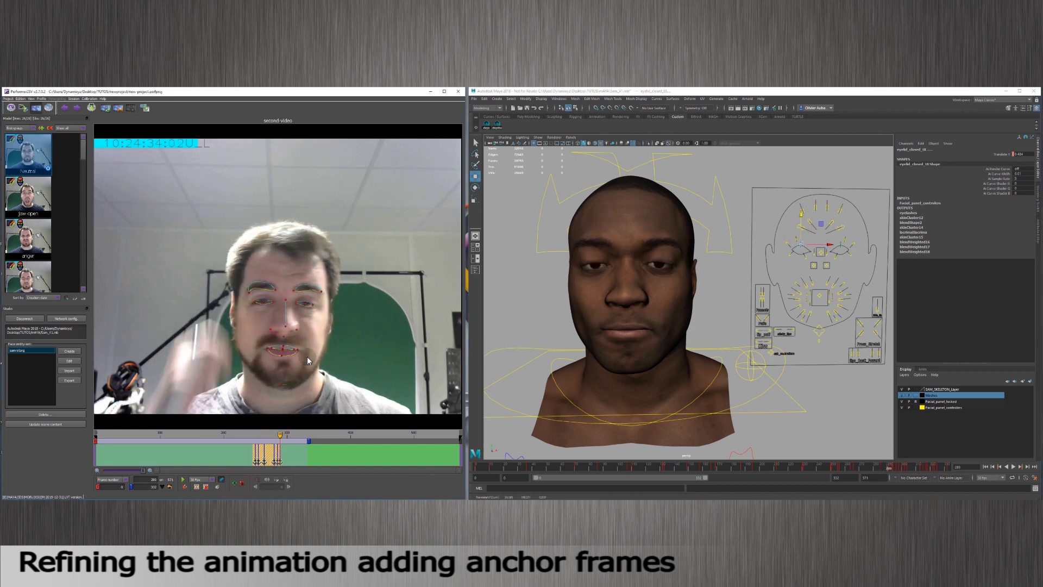
- Open Solving options showing frames 0–332, smoothing 5 and Medium fidelity curve simplification
click(146, 108)
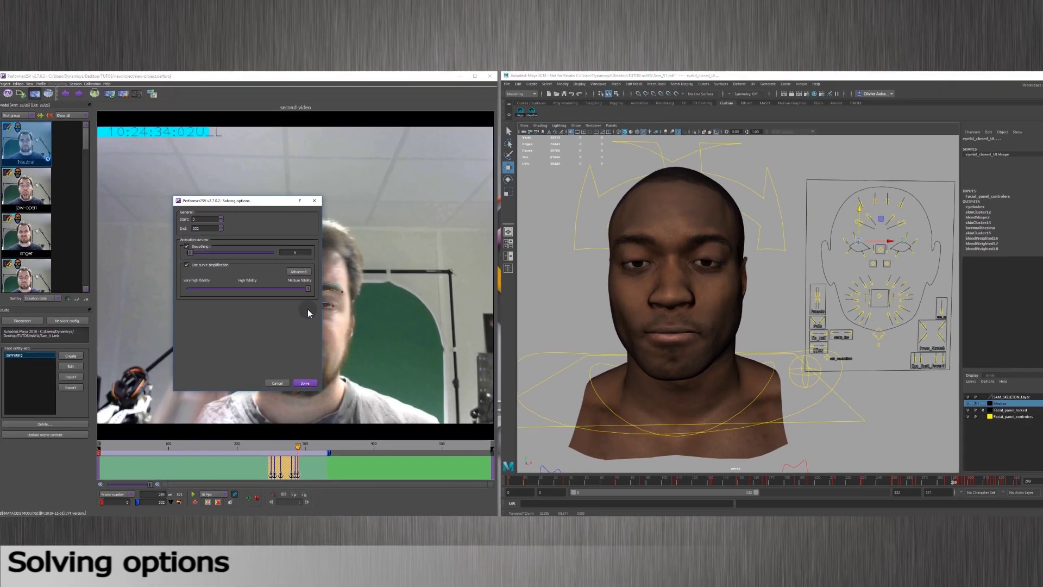
- Re-solve frames 0–332 with curve simplification and smoothing both unchecked
drag(308, 288, 187, 277)
click(176, 267)
click(177, 249)
click(286, 374)
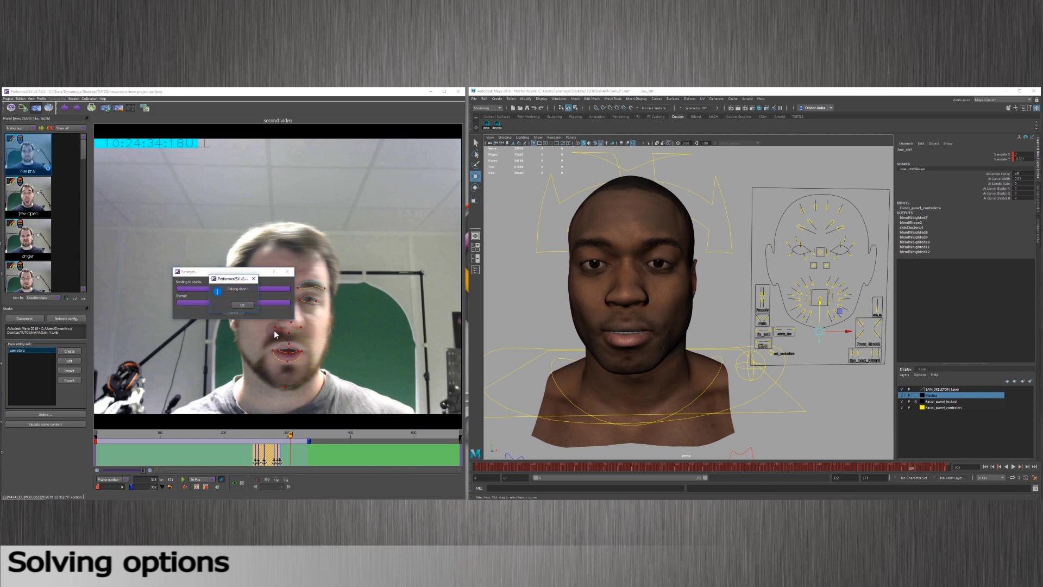
click(250, 307)
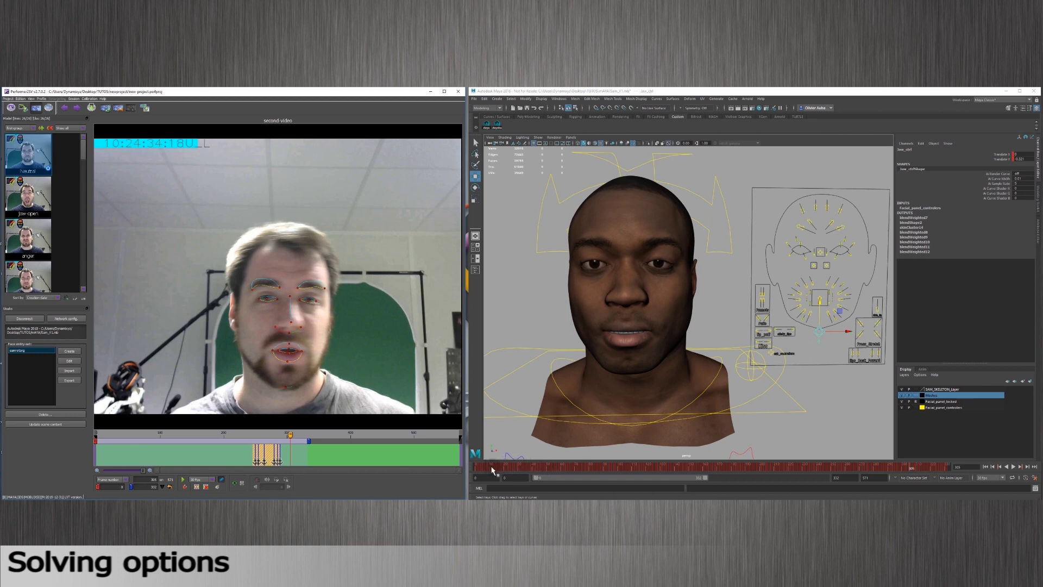
- Open Maya's Graph Editor to review the solved animation curves
click(498, 122)
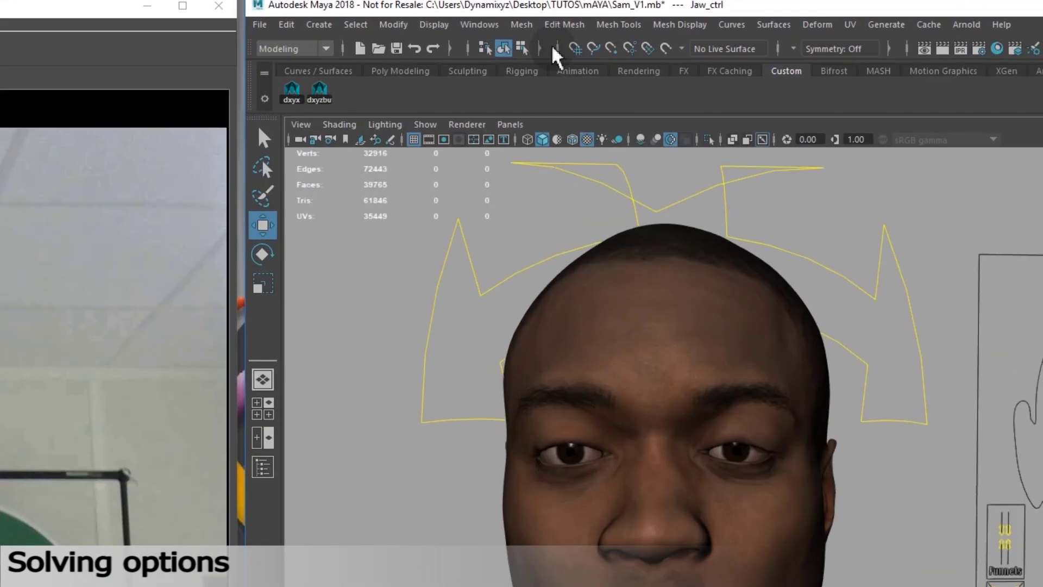
click(558, 98)
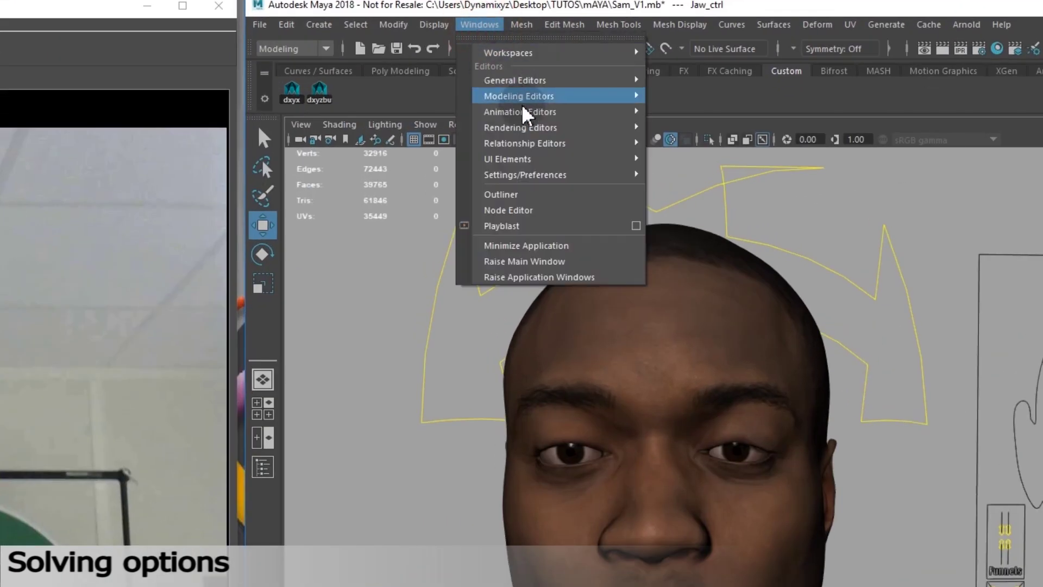
mouse_move(520, 112)
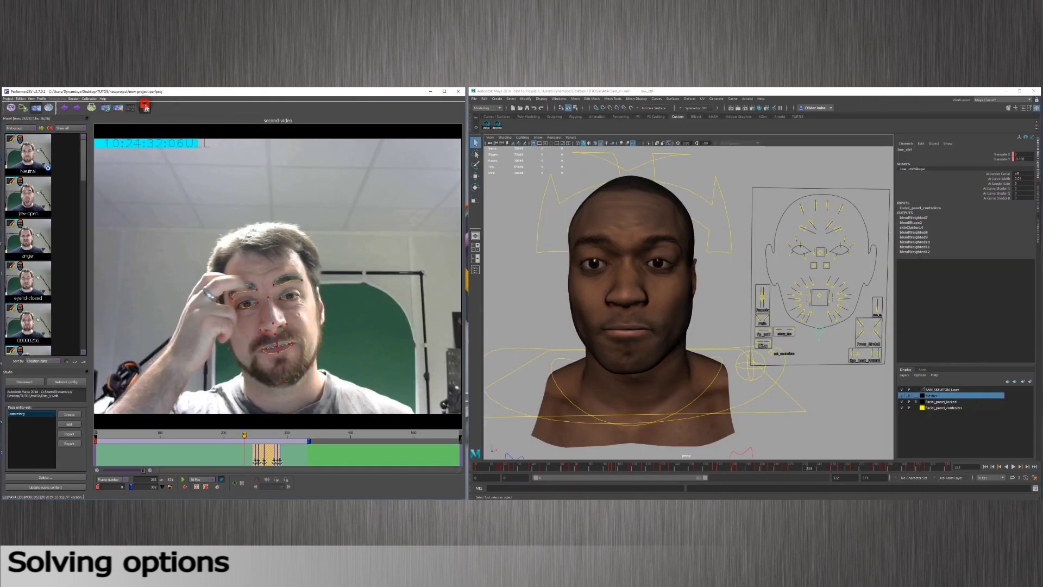
- Re-solve the take with the curve simplification slider moved toward Medium fidelity
click(146, 107)
drag(234, 289, 261, 289)
click(287, 376)
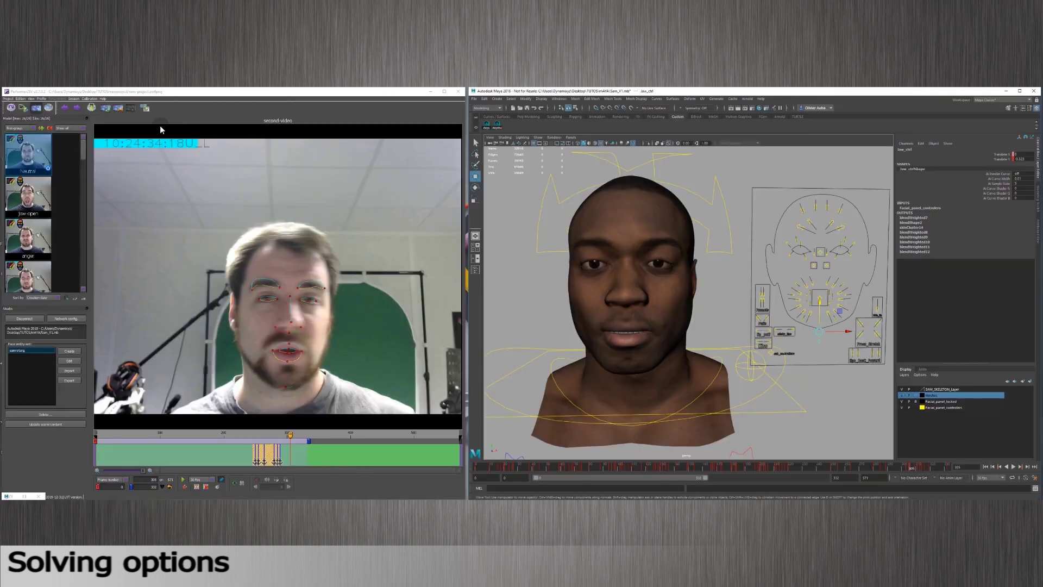
- View the Advanced Upper/Lower/Gaze/Head solving sliders, then scrub back to frame 139
click(148, 109)
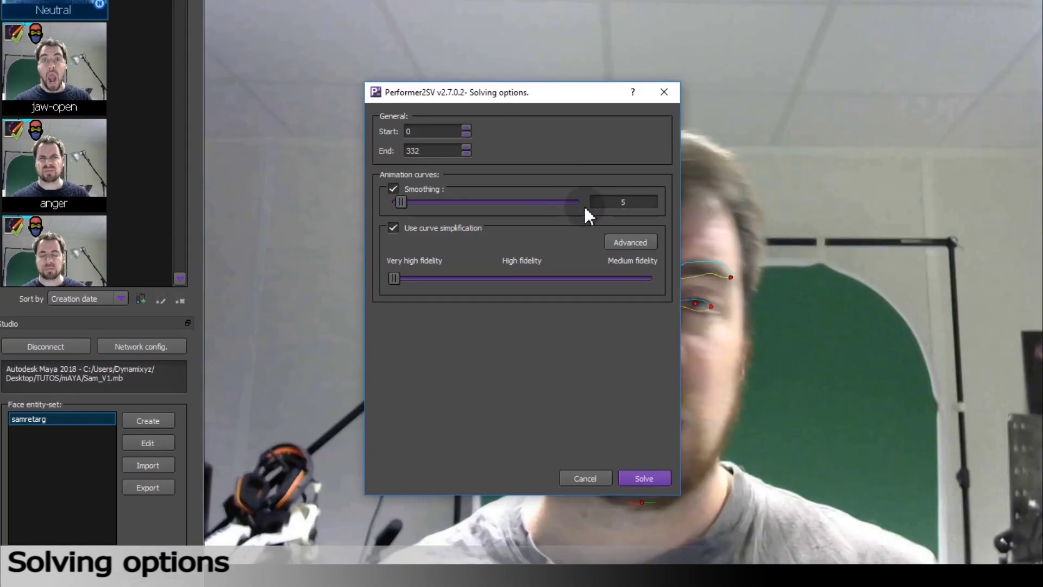
click(278, 272)
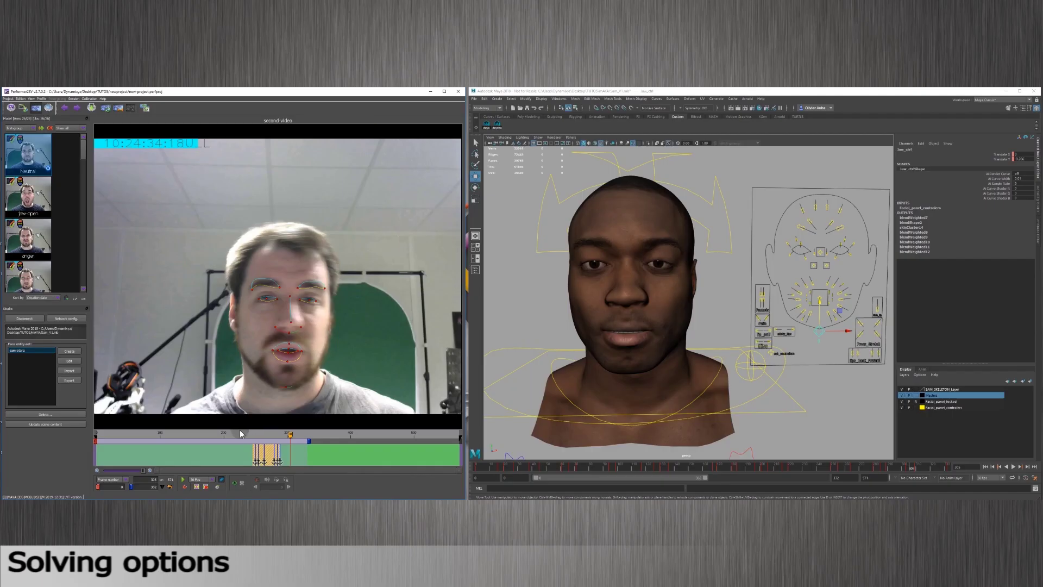
drag(216, 440, 193, 433)
- With the Upperlip_Sneer control selected in Maya, re-solve the animation around frame 140
click(815, 283)
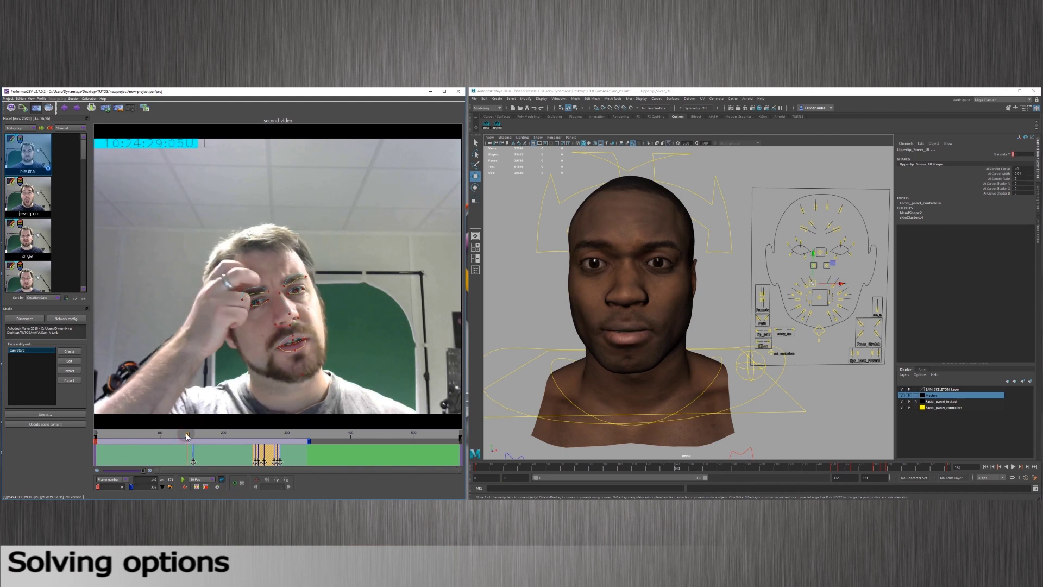
click(145, 108)
click(285, 375)
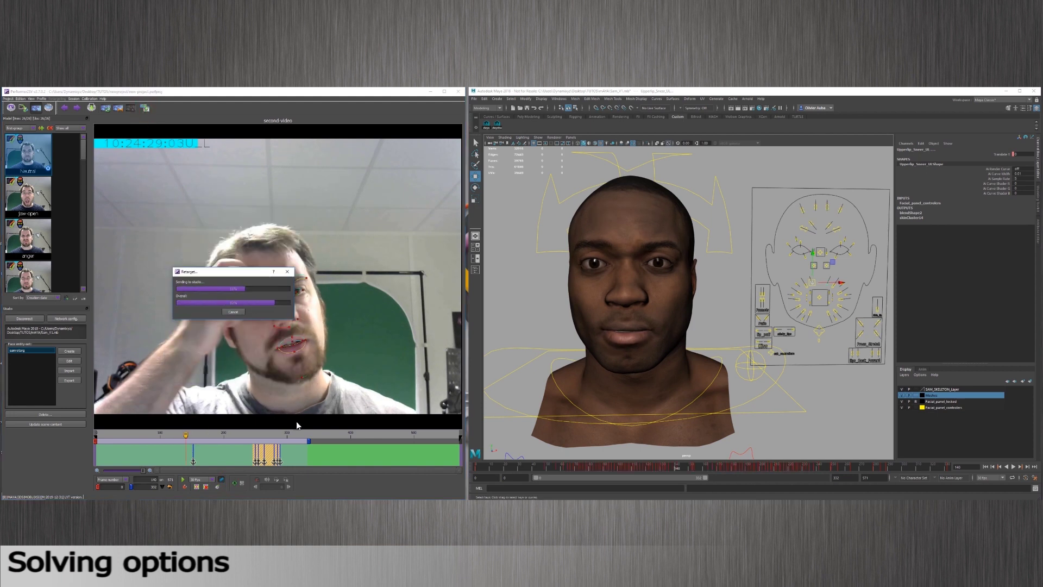
click(242, 305)
- Review the result at frames 189, 159 and 190, then return to the take's start
mouse_move(186, 433)
mouse_down()
mouse_move(251, 430)
mouse_move(112, 440)
mouse_up()
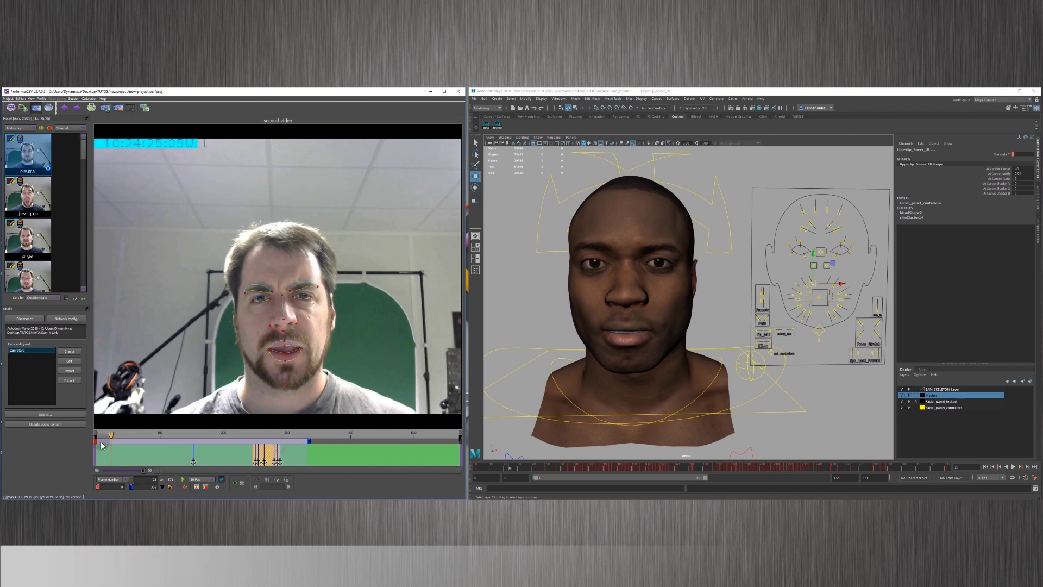
click(197, 433)
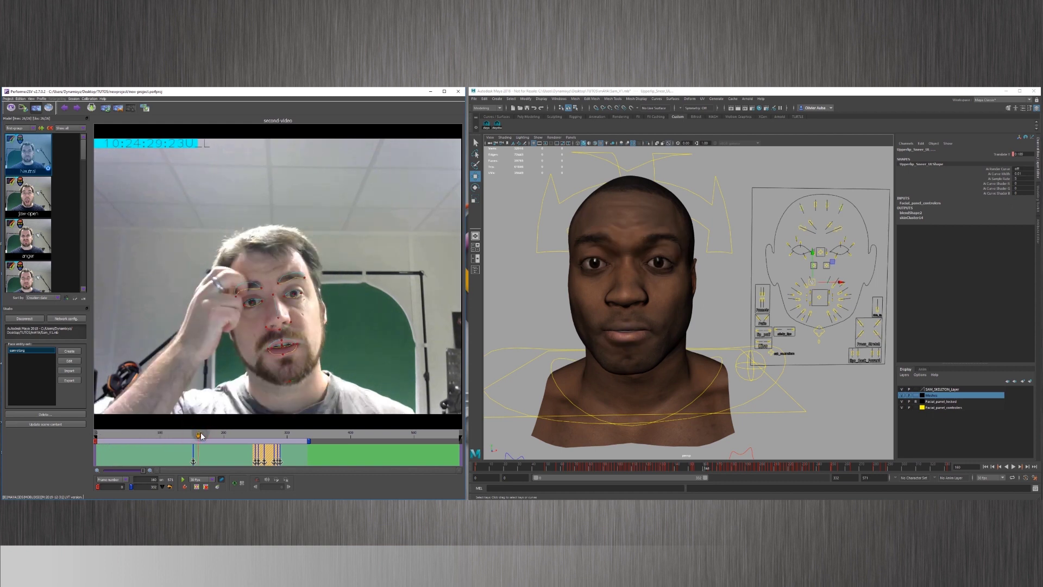
click(217, 434)
click(93, 441)
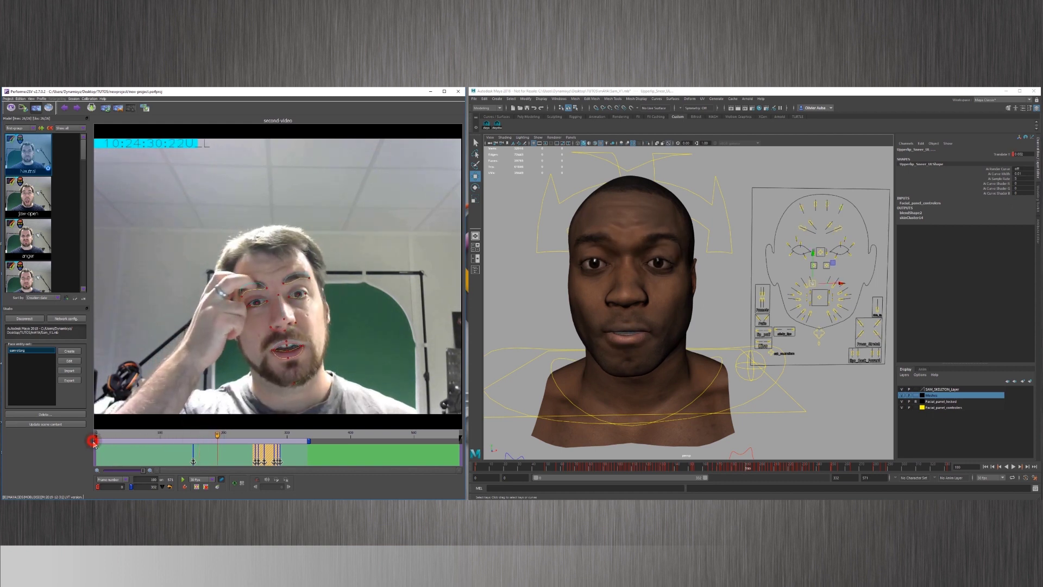